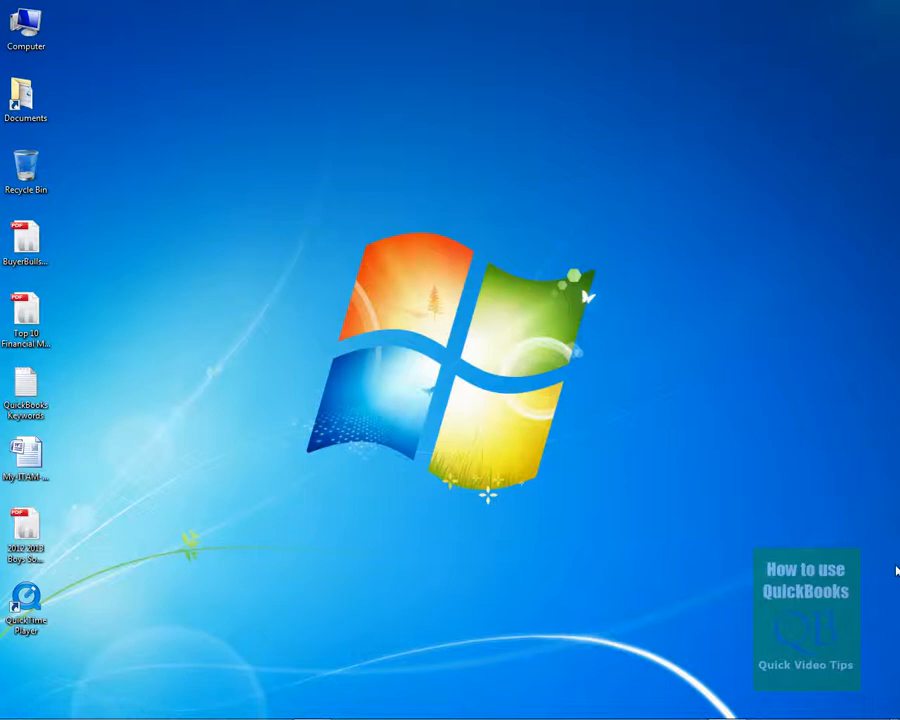
Step: Launch QuickBooks Premier Edition 2012 and begin creating a new company with Express Start
mouse_move(150, 708)
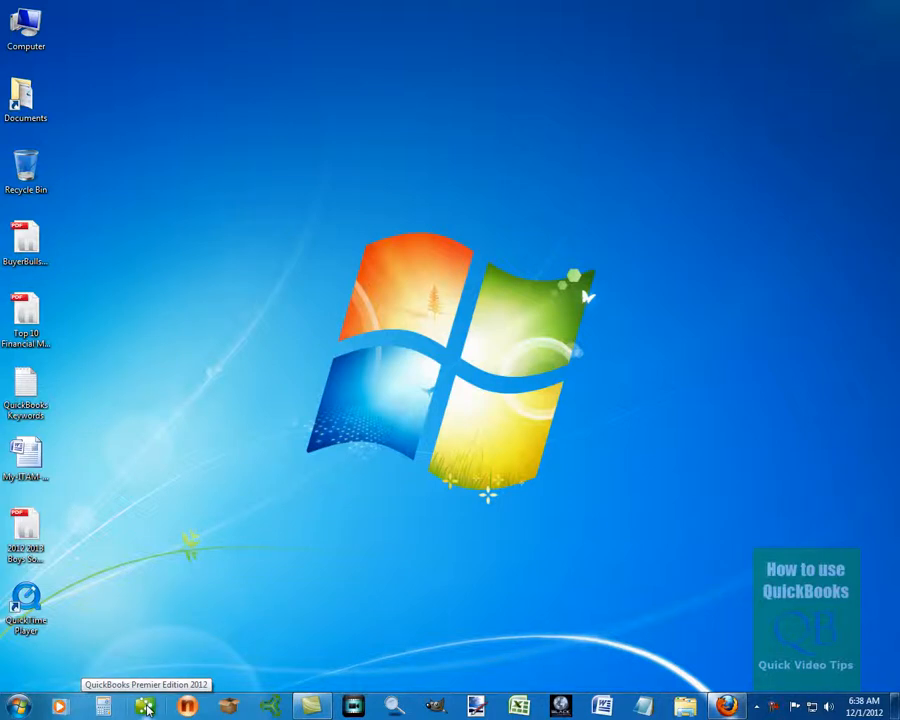
click(145, 706)
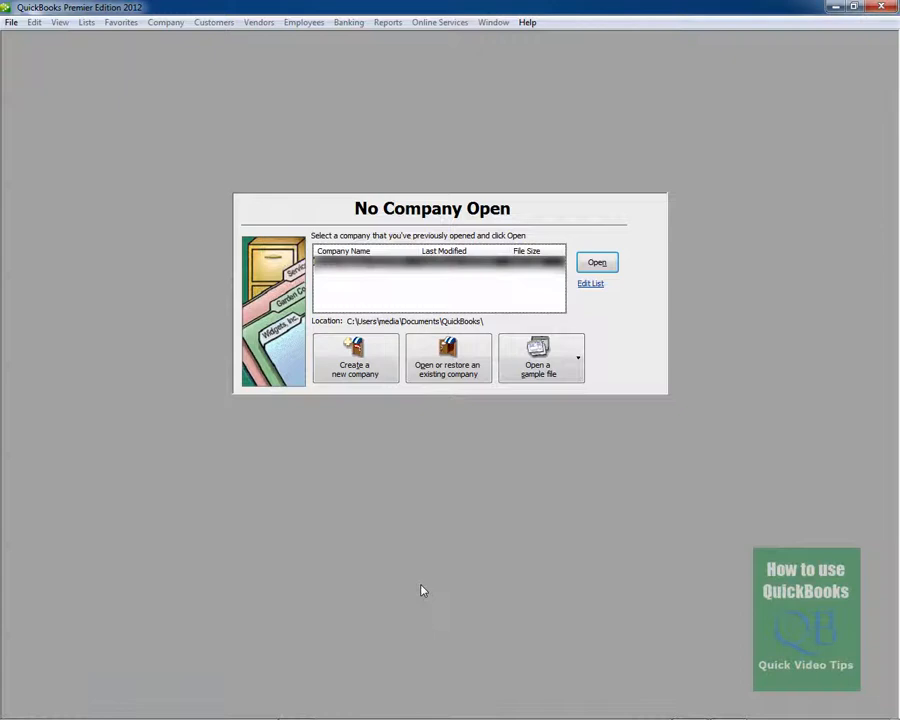
click(372, 357)
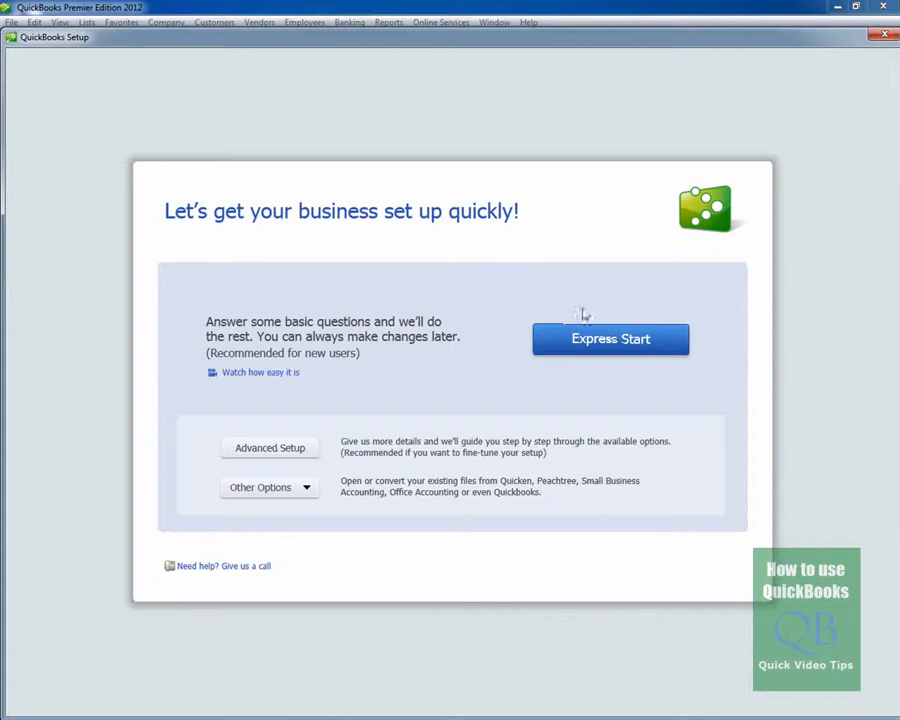
click(624, 343)
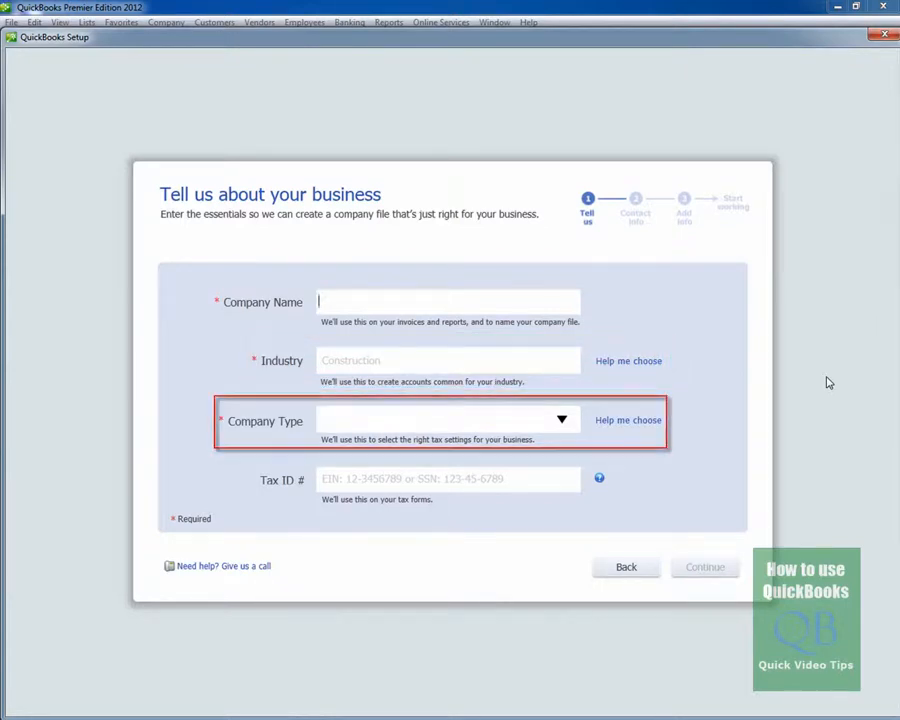
Step: Look through the available company types without choosing one
click(562, 420)
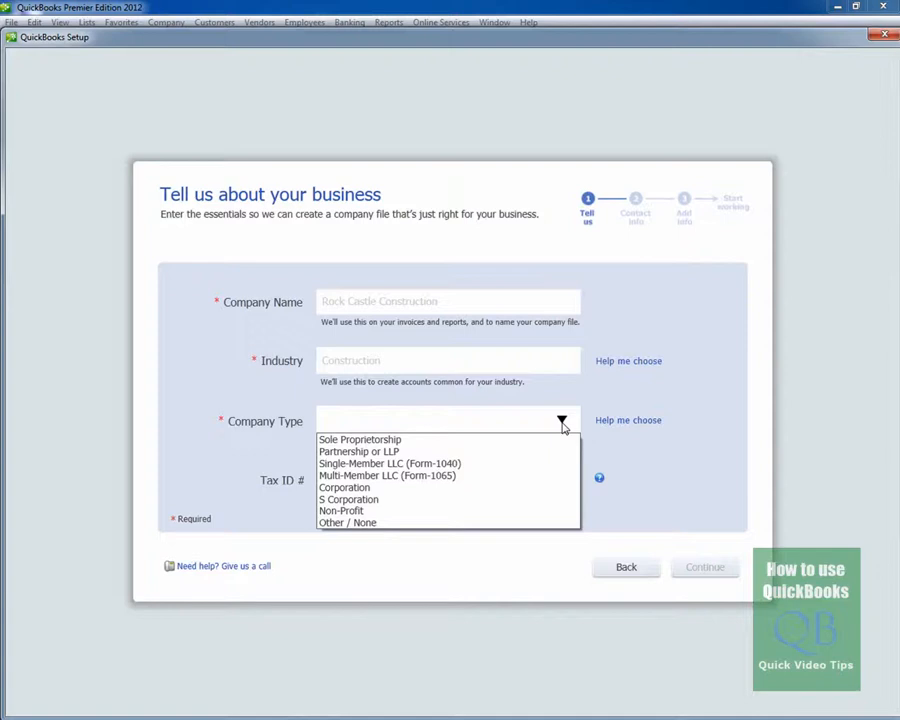
click(741, 481)
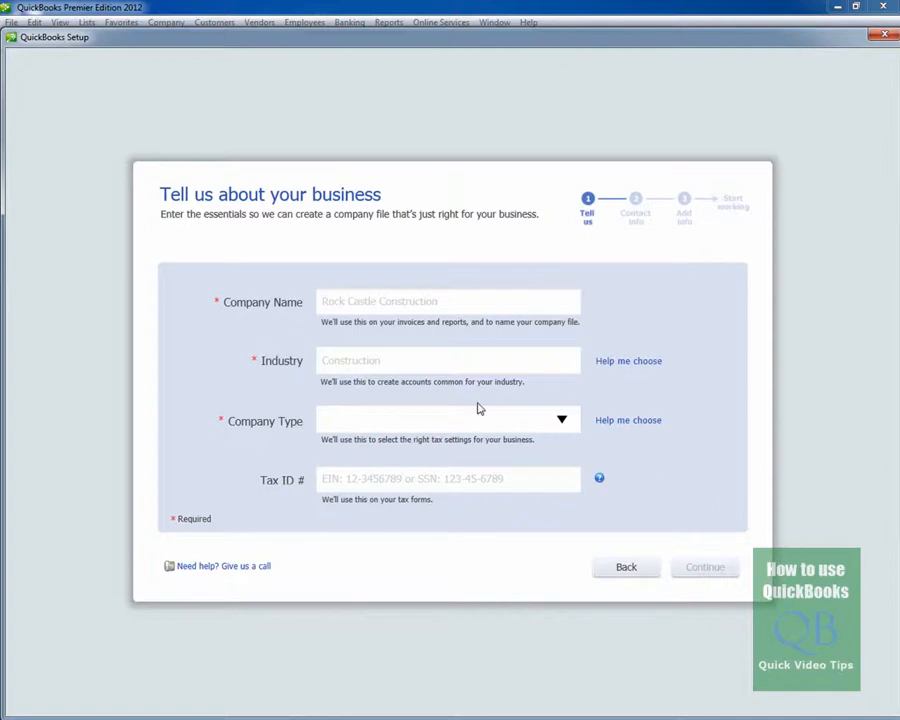
Step: Enter "Chicago South SEO and Website Services" as the company name
click(363, 298)
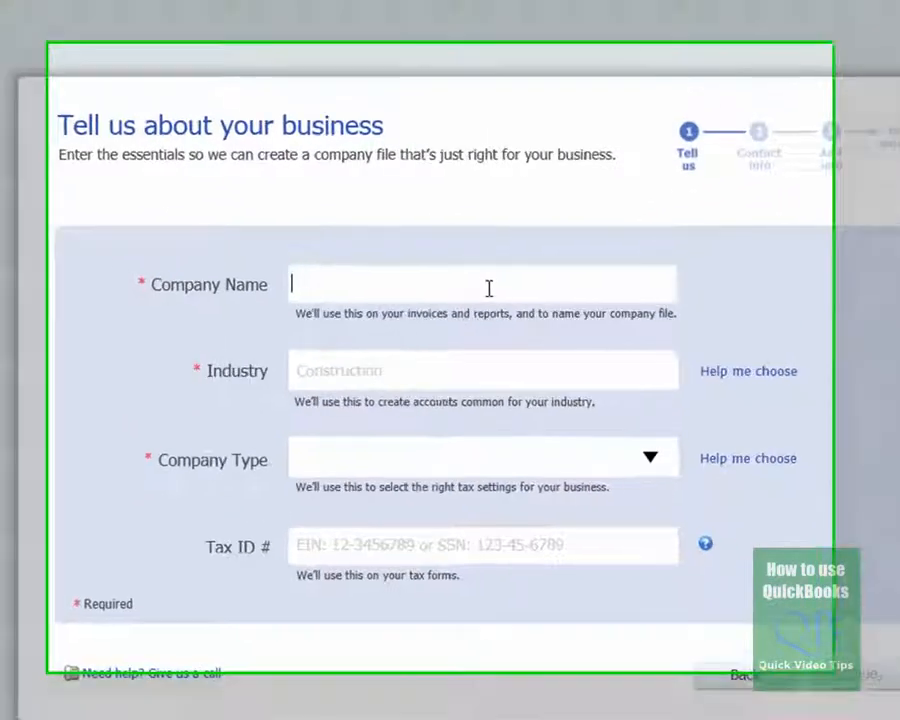
text(Chica)
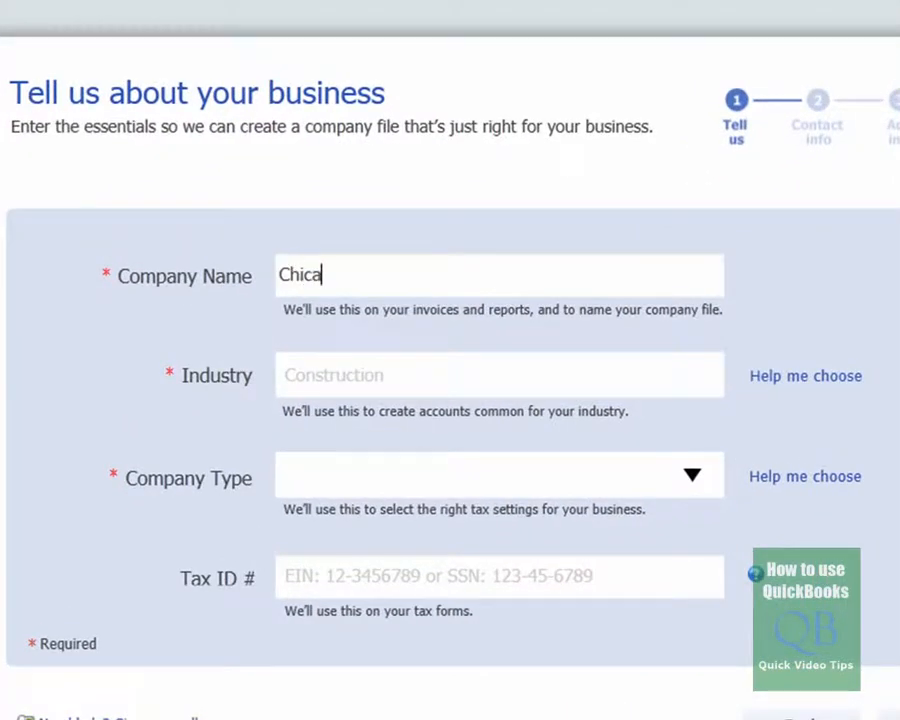
text(go South)
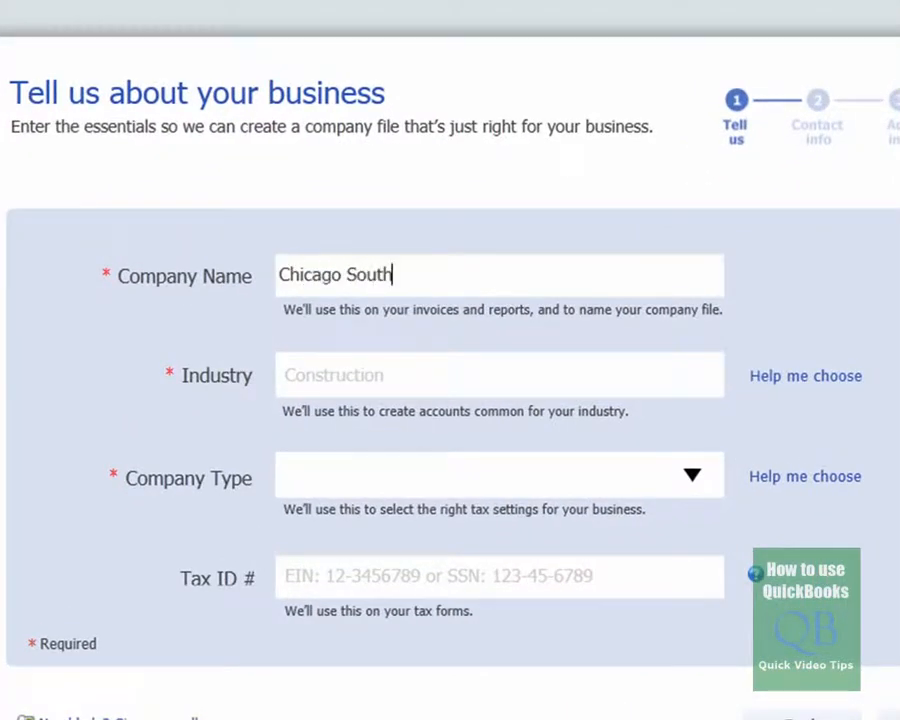
text( SEO and )
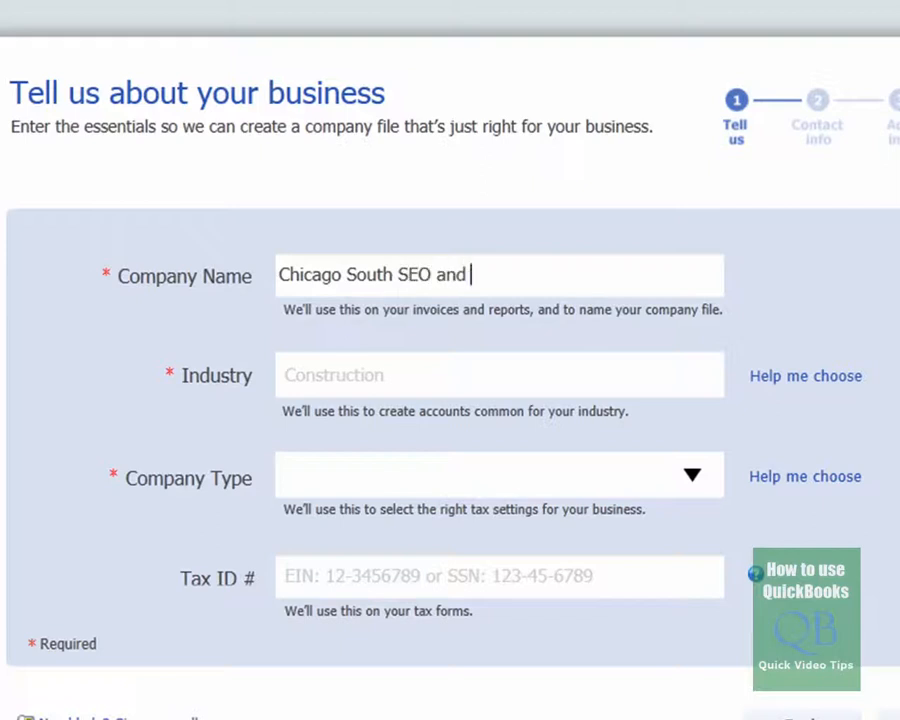
text(Website)
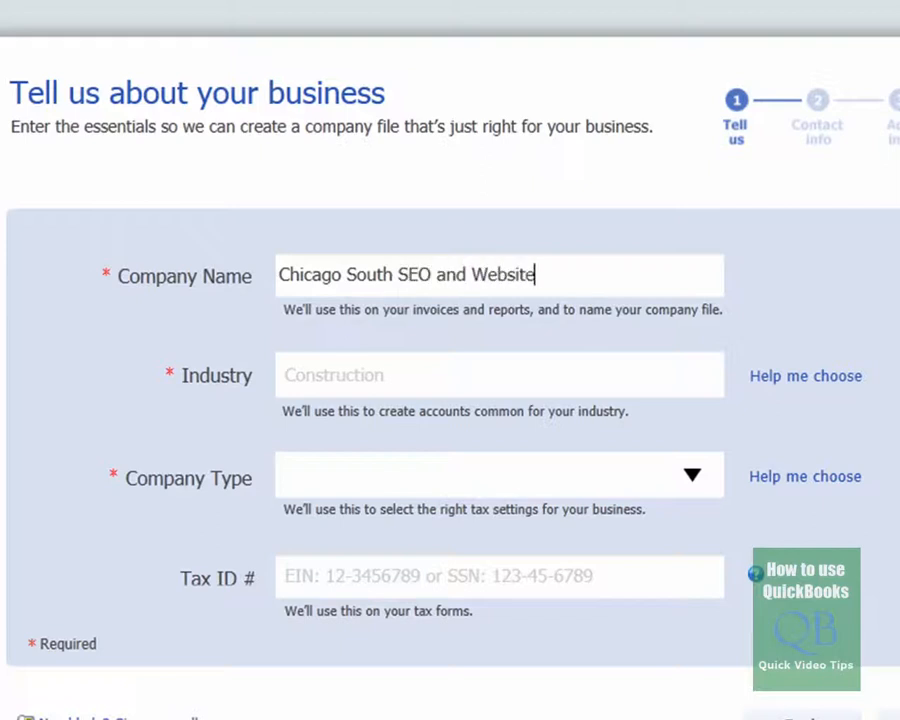
text( Services)
key(Tab)
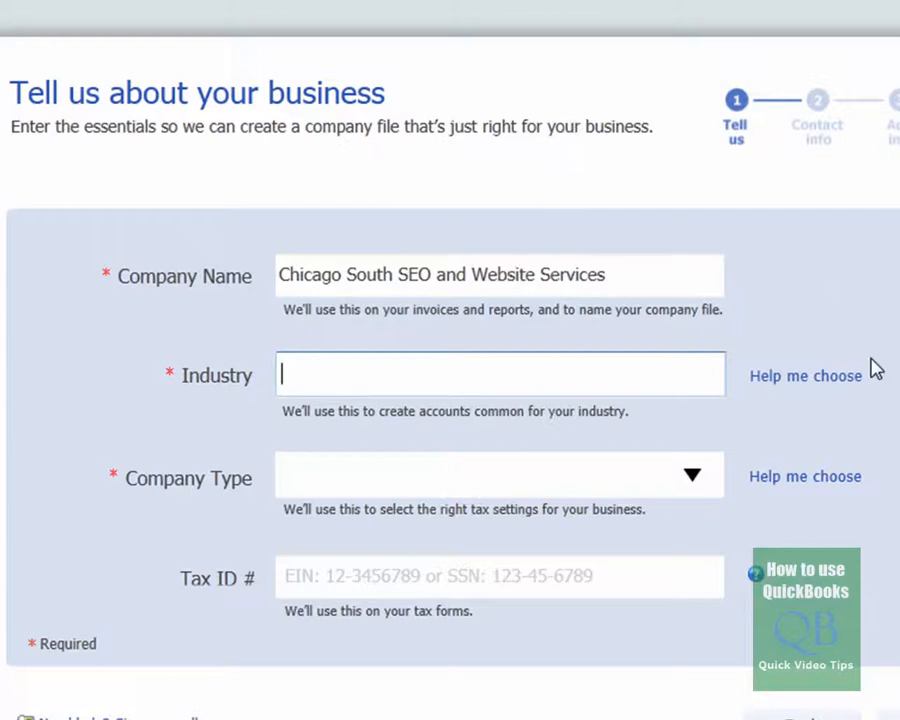
Step: Examine the recommended accounts for the Accounting or Bookkeeping, Automotive Sales or Repair, and Church or Religious Organization industries
click(779, 387)
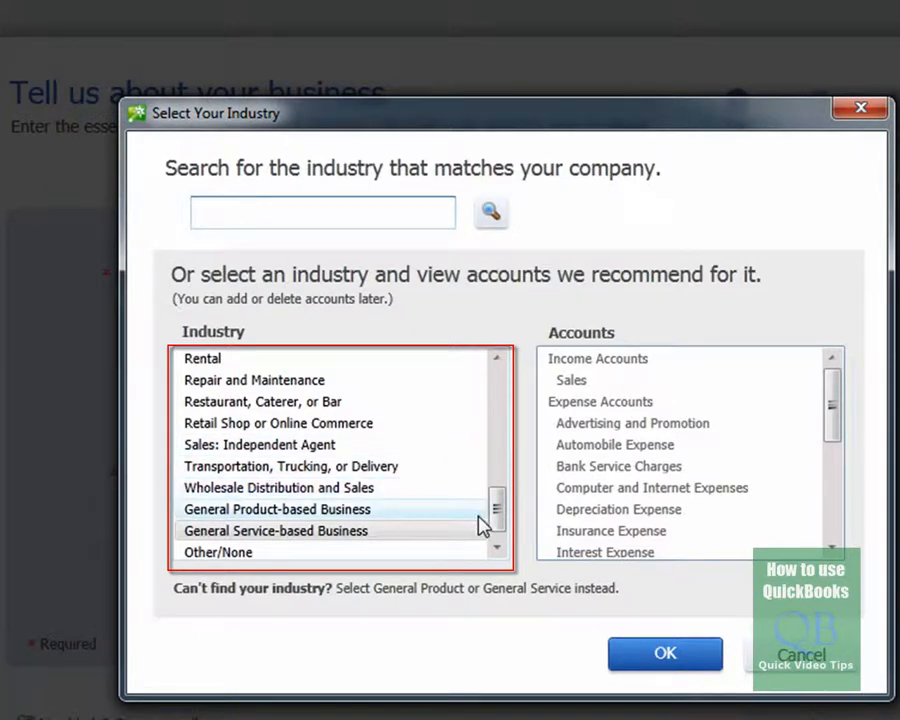
drag(496, 506, 498, 381)
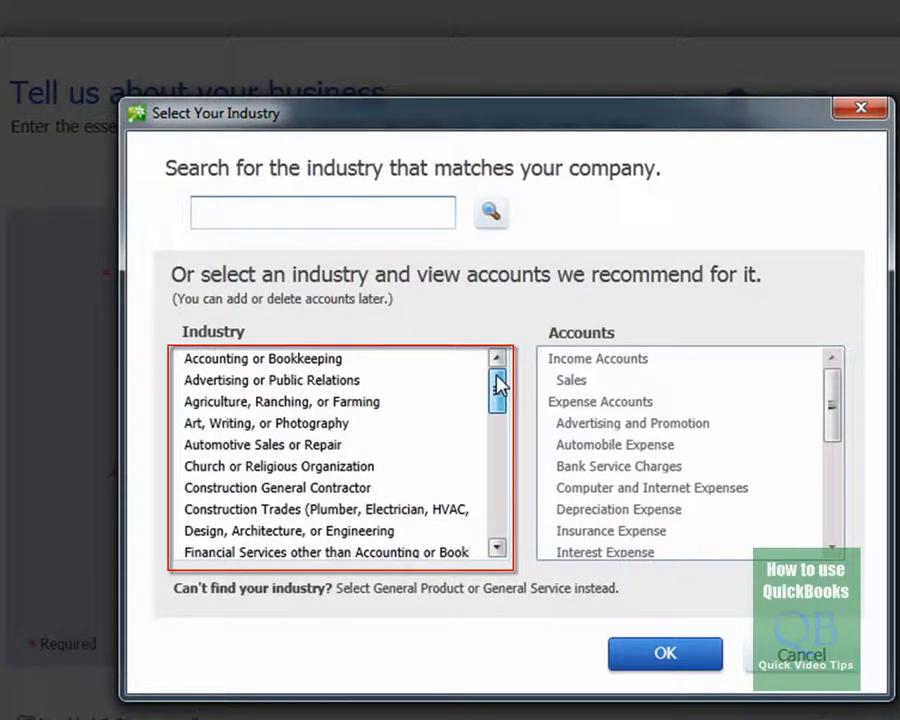
click(300, 363)
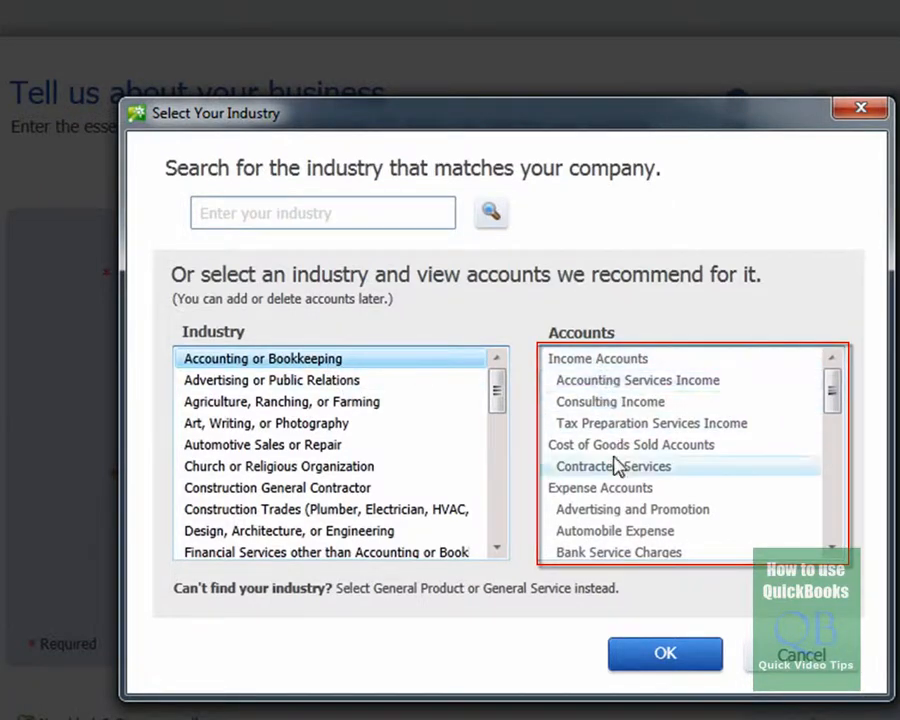
click(238, 448)
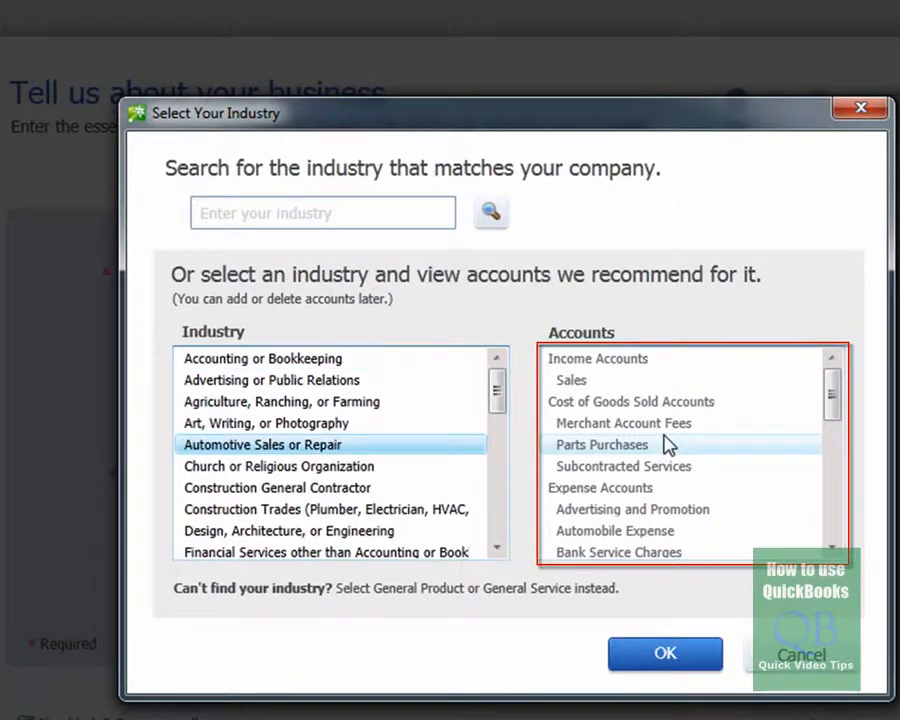
click(239, 470)
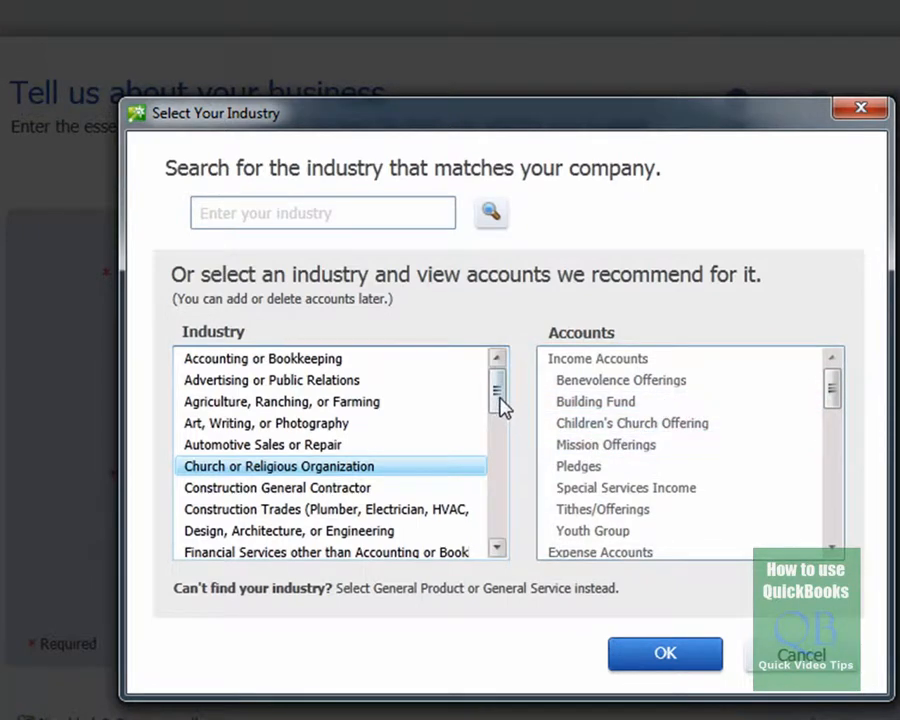
Step: Set the company's industry to General Service-based Business
drag(499, 398, 510, 538)
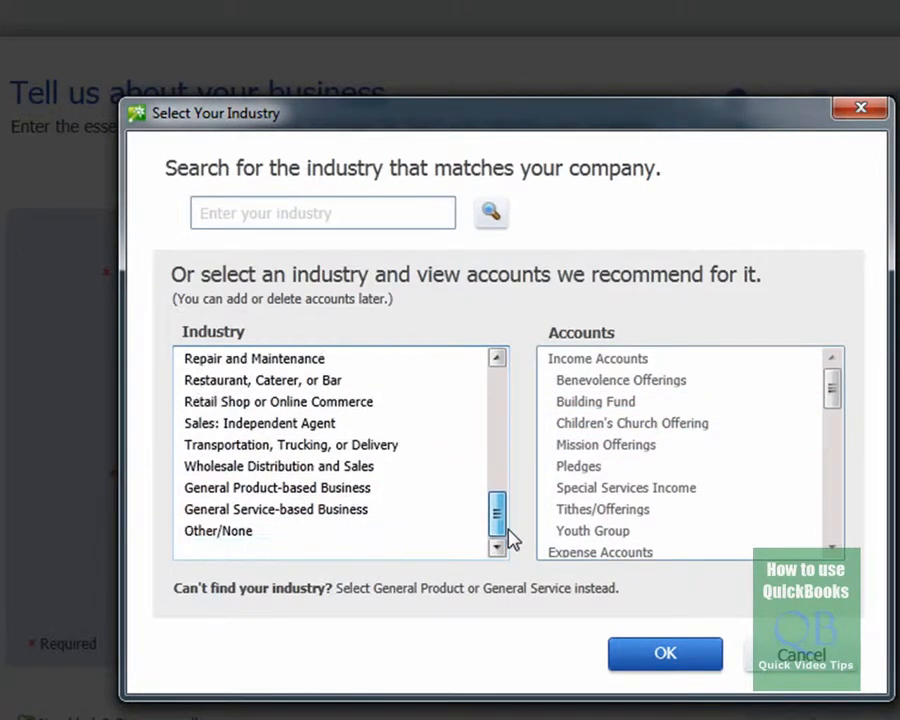
click(287, 512)
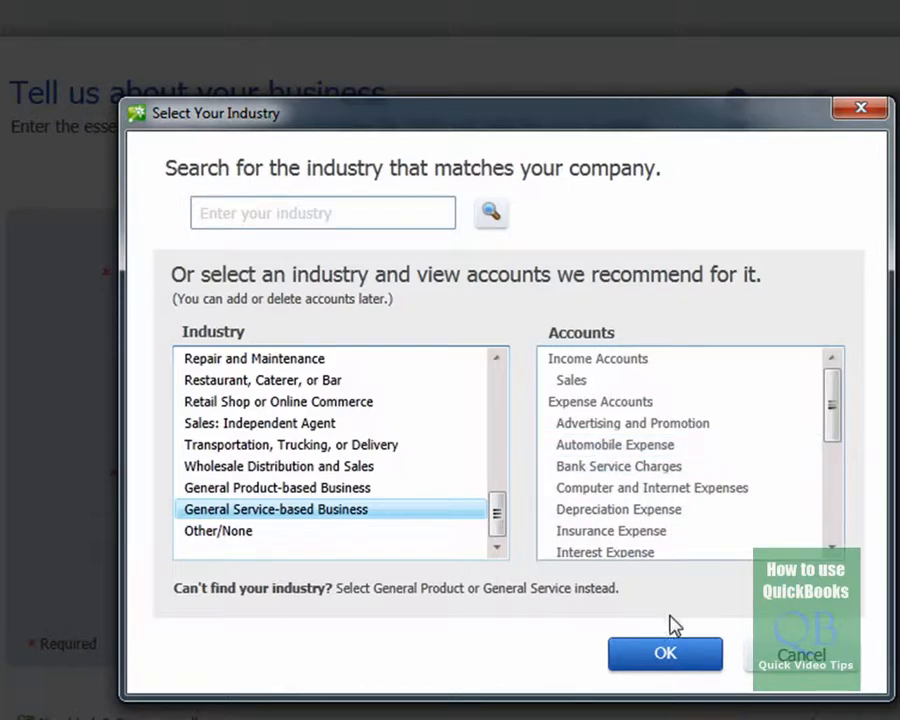
click(668, 655)
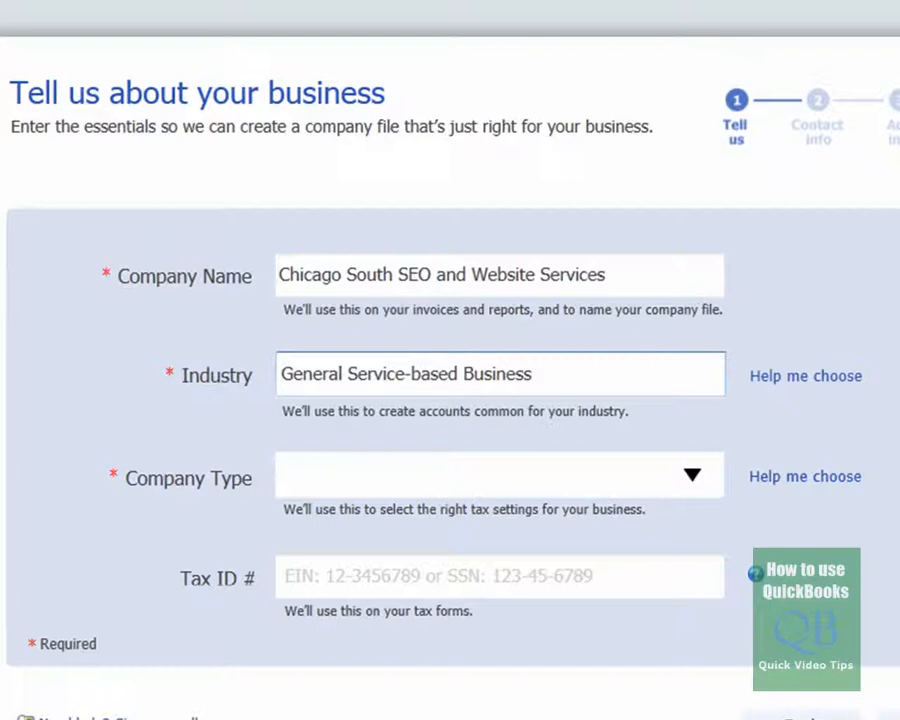
Step: Set the company type to Sole Proprietorship, leave the tax ID blank, and continue to the business contact information
click(693, 478)
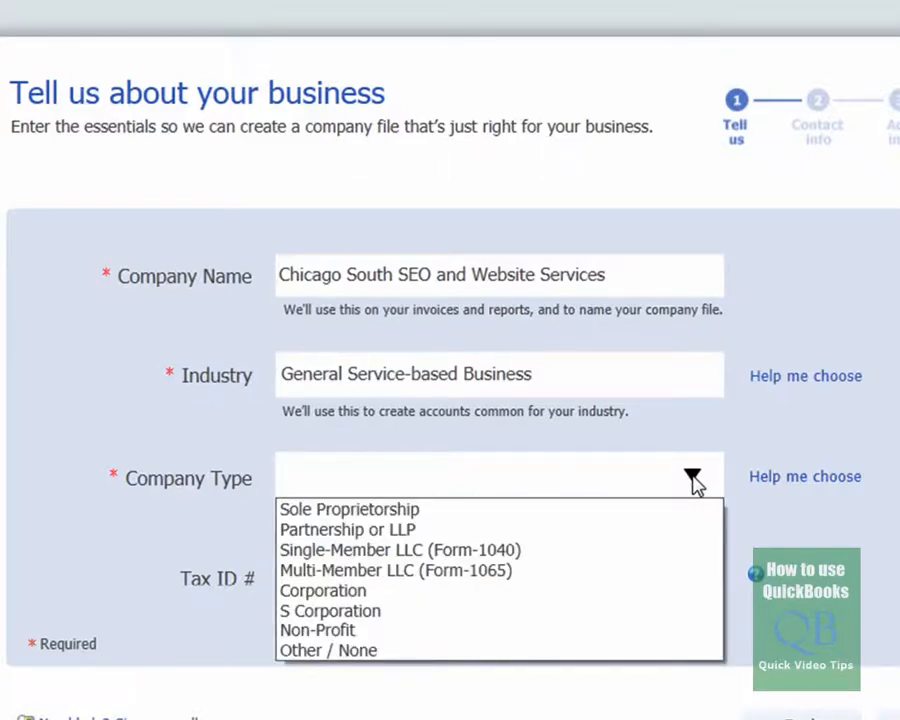
click(430, 515)
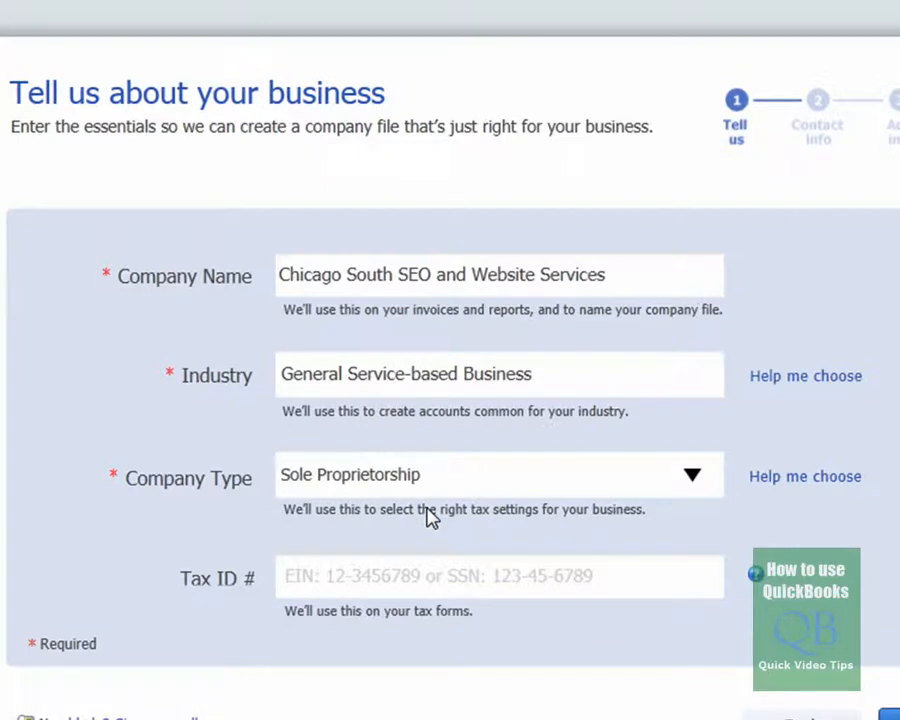
click(356, 573)
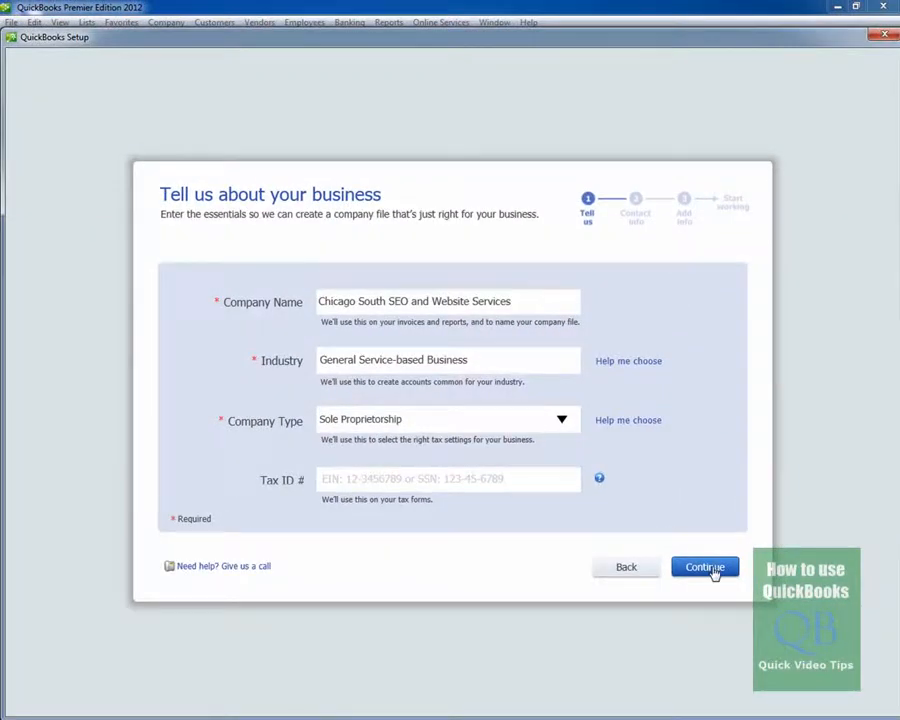
click(712, 568)
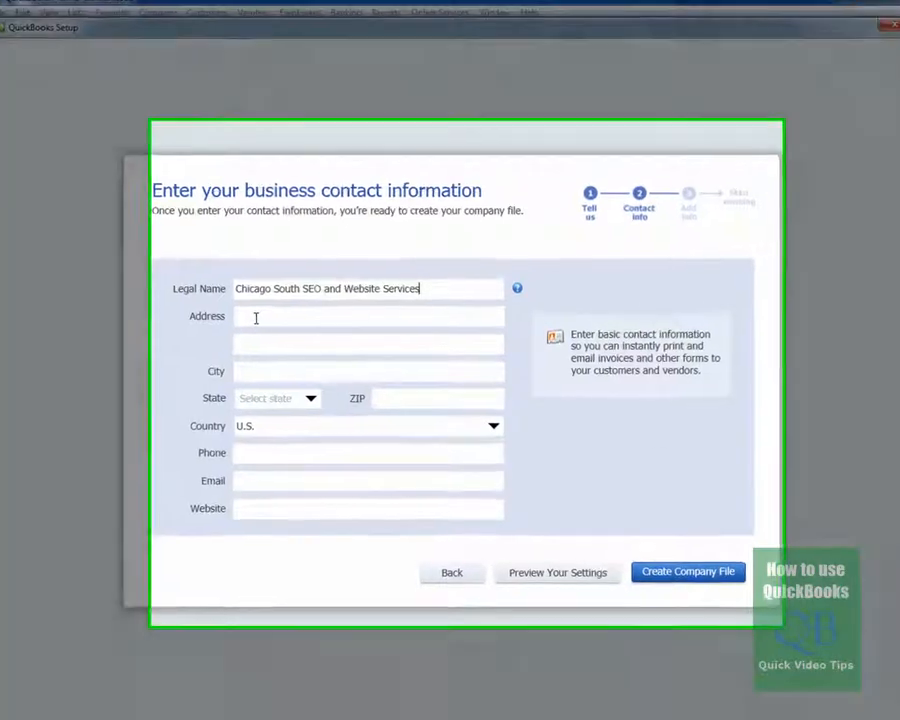
Step: Fill in the business's city, state and ZIP code, leaving the street address blank
click(262, 320)
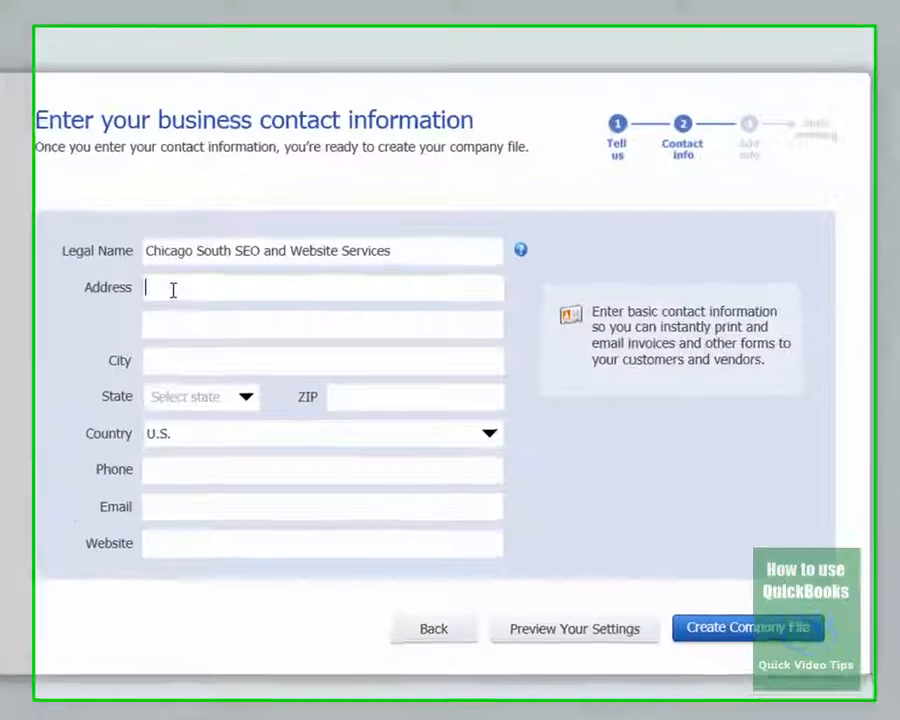
click(155, 359)
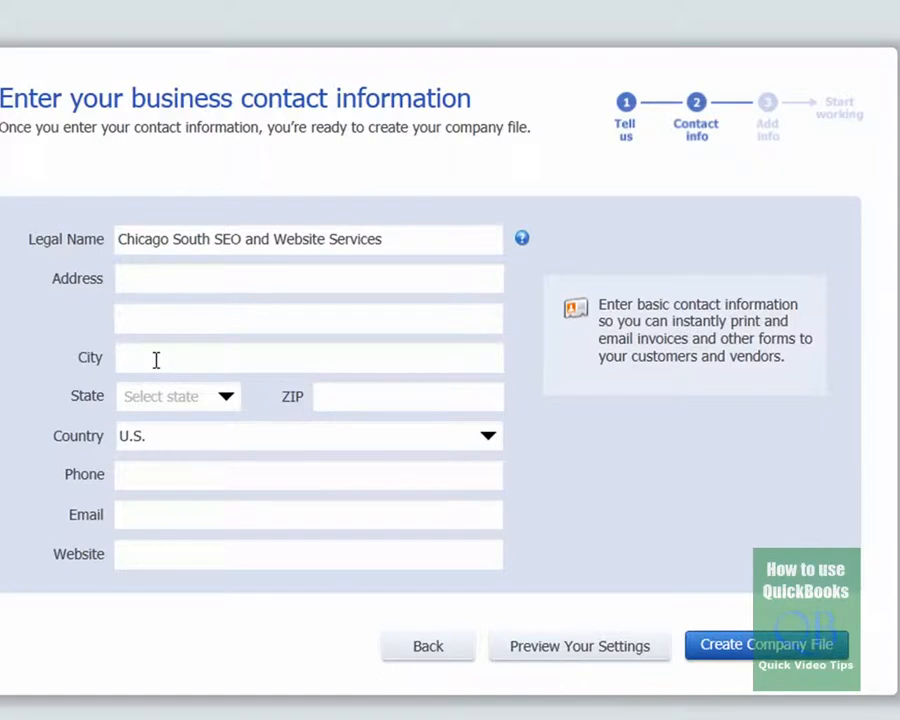
text(Park Forest)
key(Tab)
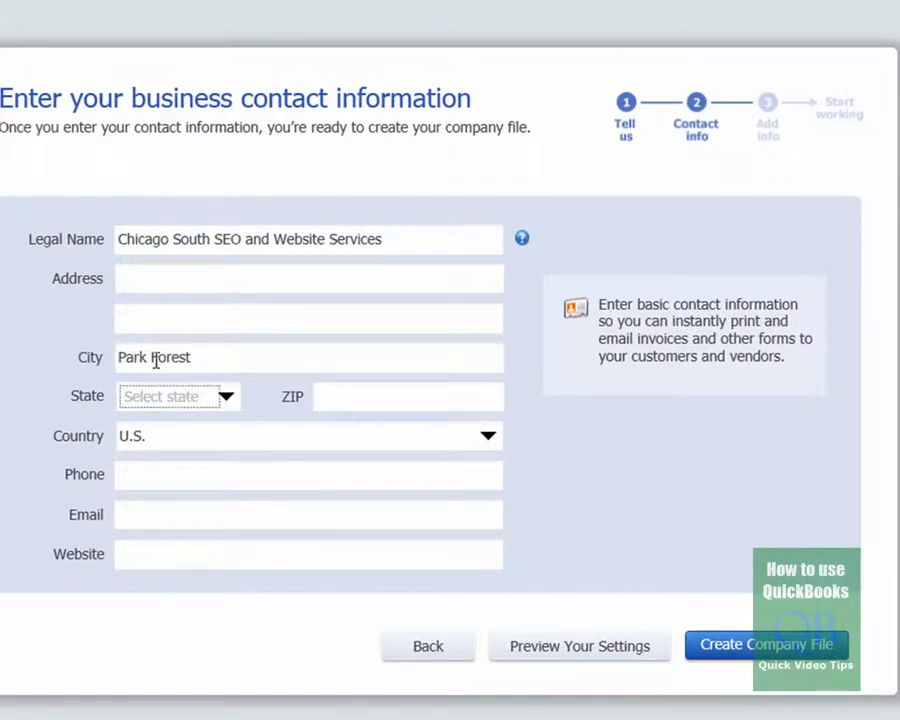
text(il)
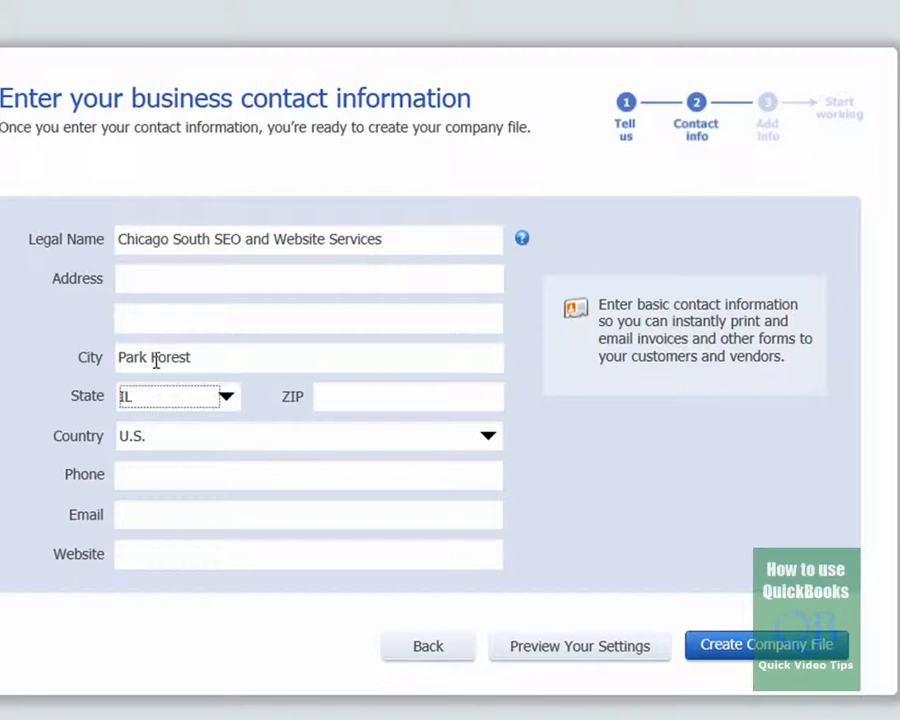
key(Tab)
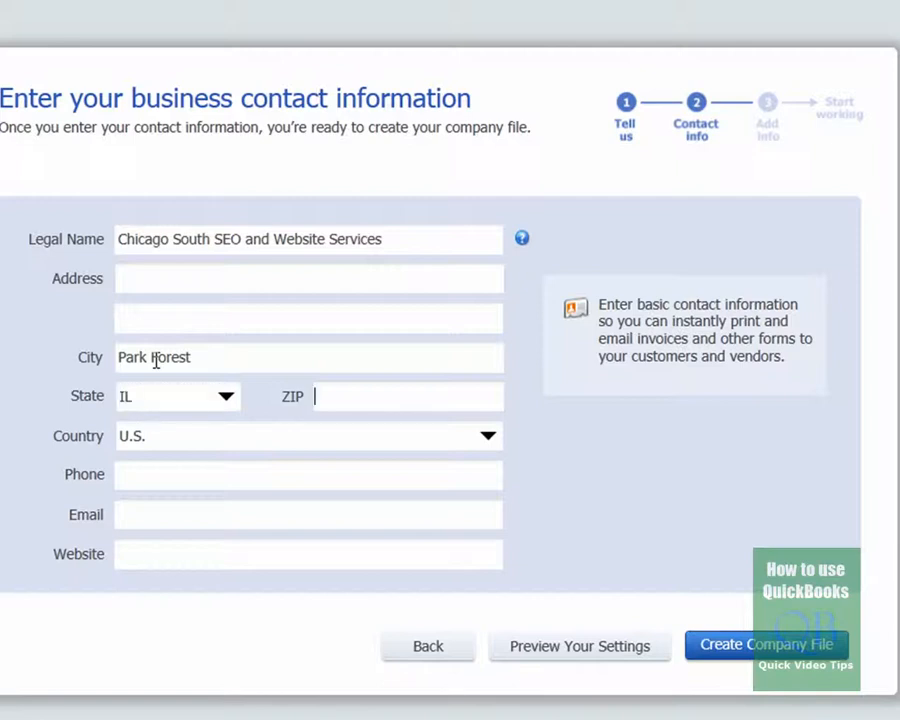
text(60466)
click(170, 476)
click(141, 514)
click(167, 562)
text(http://)
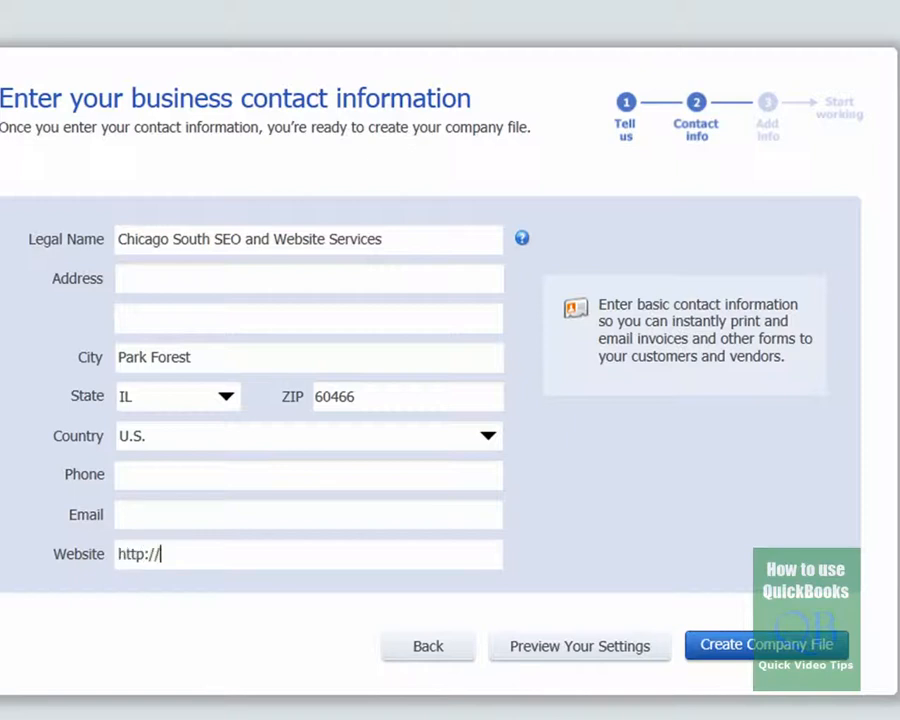
text(www.chicagosouth)
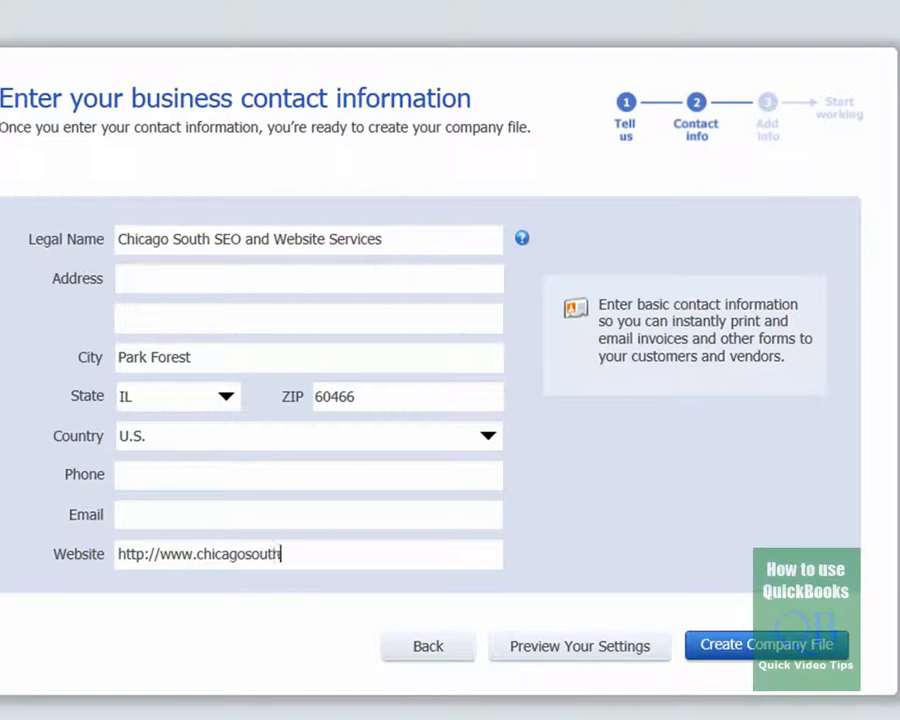
text(seo.com)
Step: Preview the company settings, reviewing the selected features, chart of accounts and company file location, and accept them
click(557, 658)
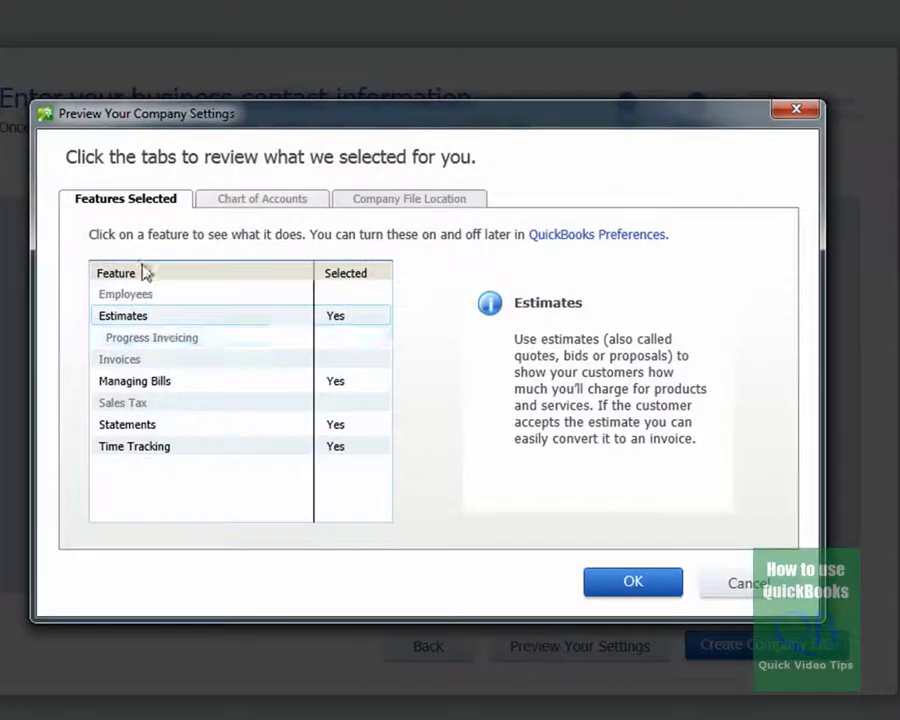
click(261, 202)
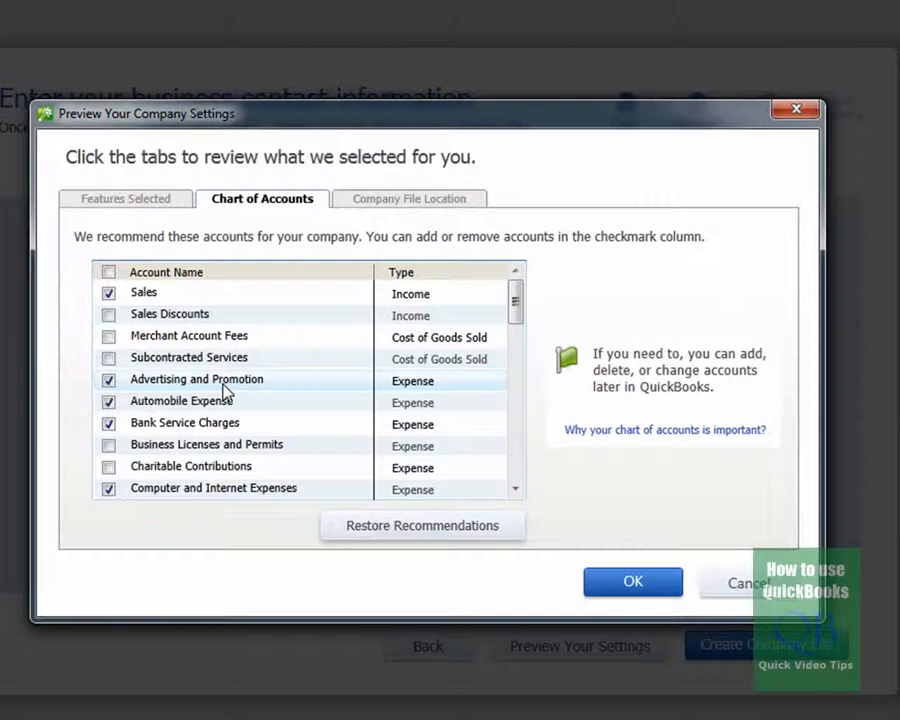
click(396, 205)
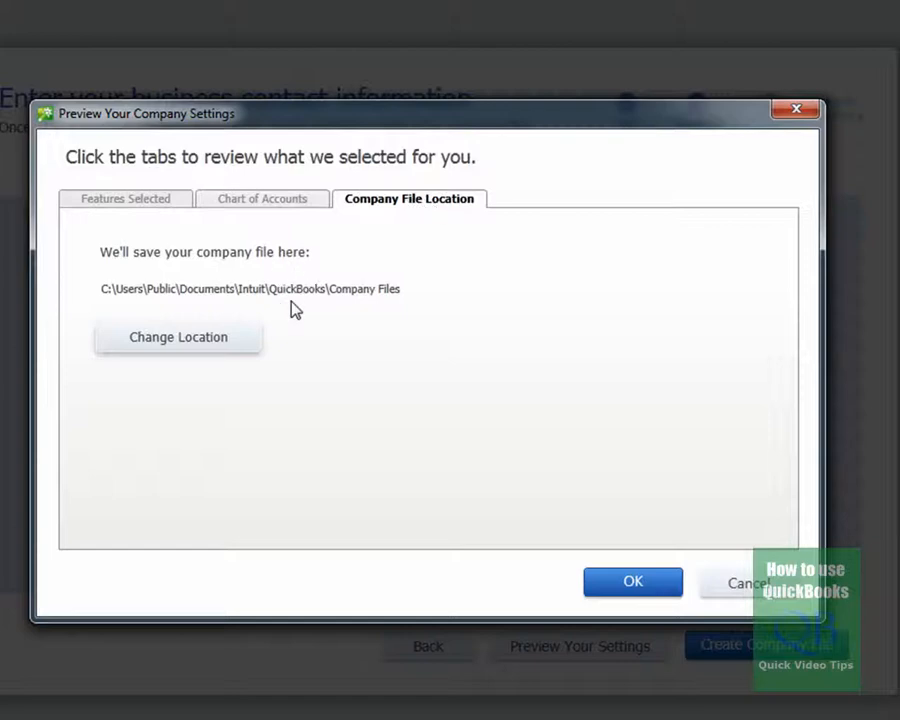
click(145, 208)
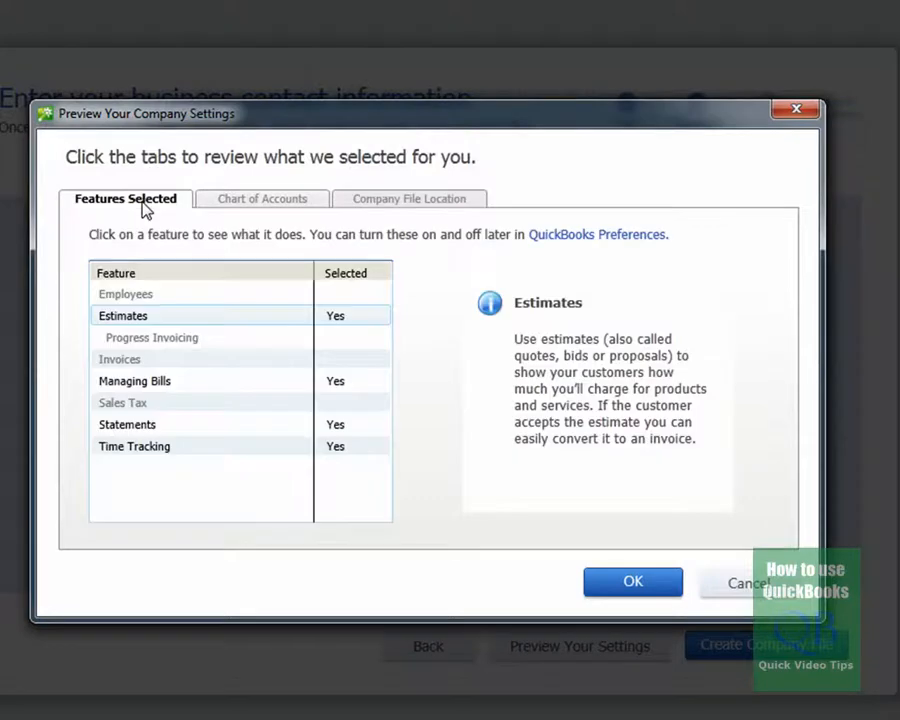
click(612, 588)
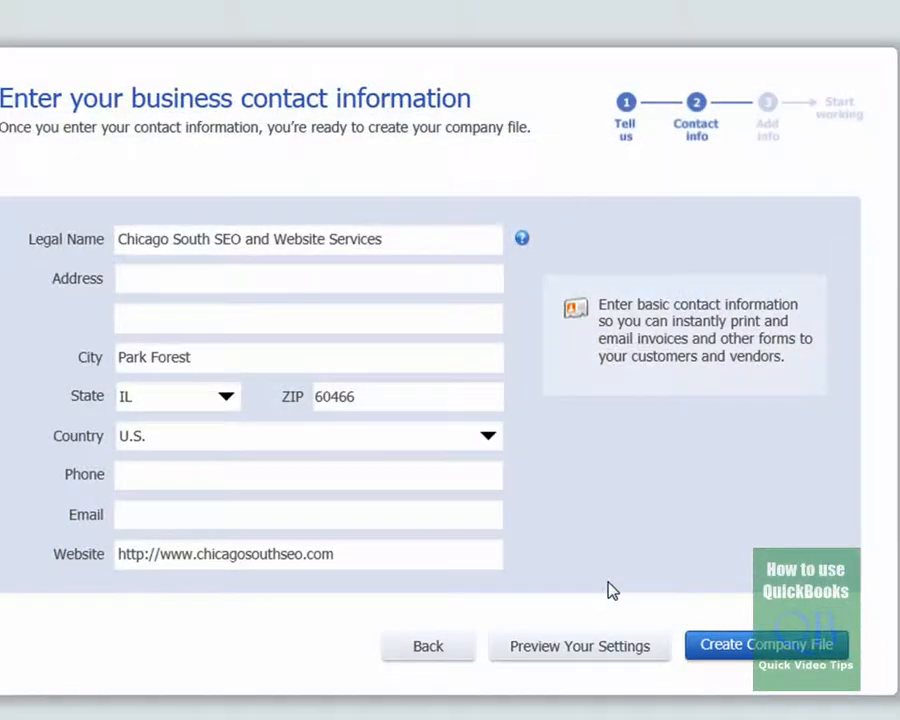